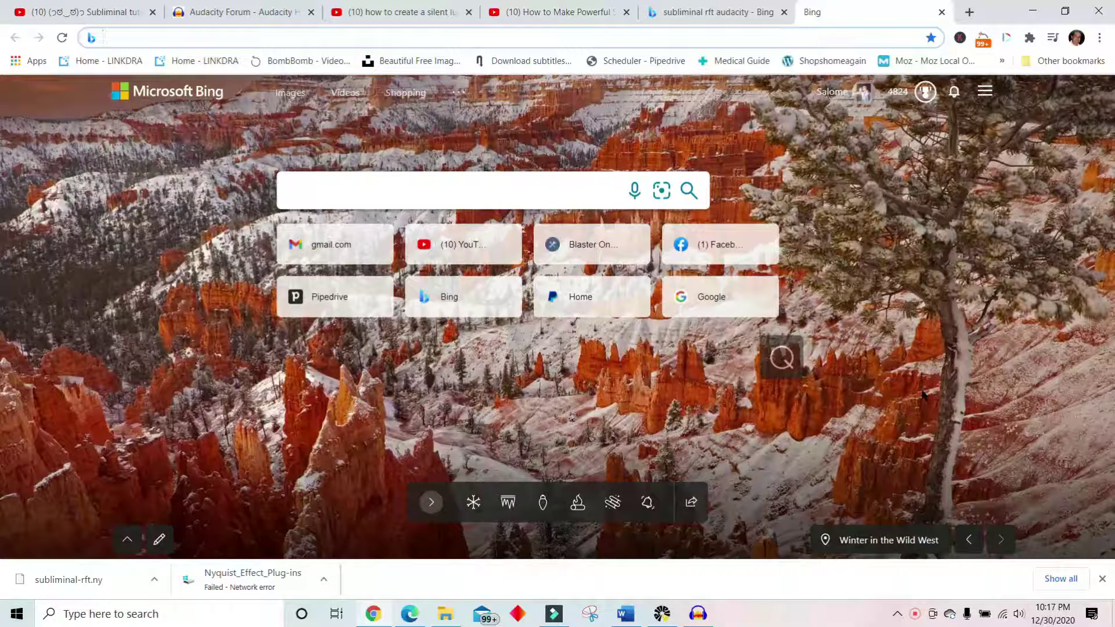
- Switch from Chrome to the two-track Audacity project using the taskbar
left_click(705, 615)
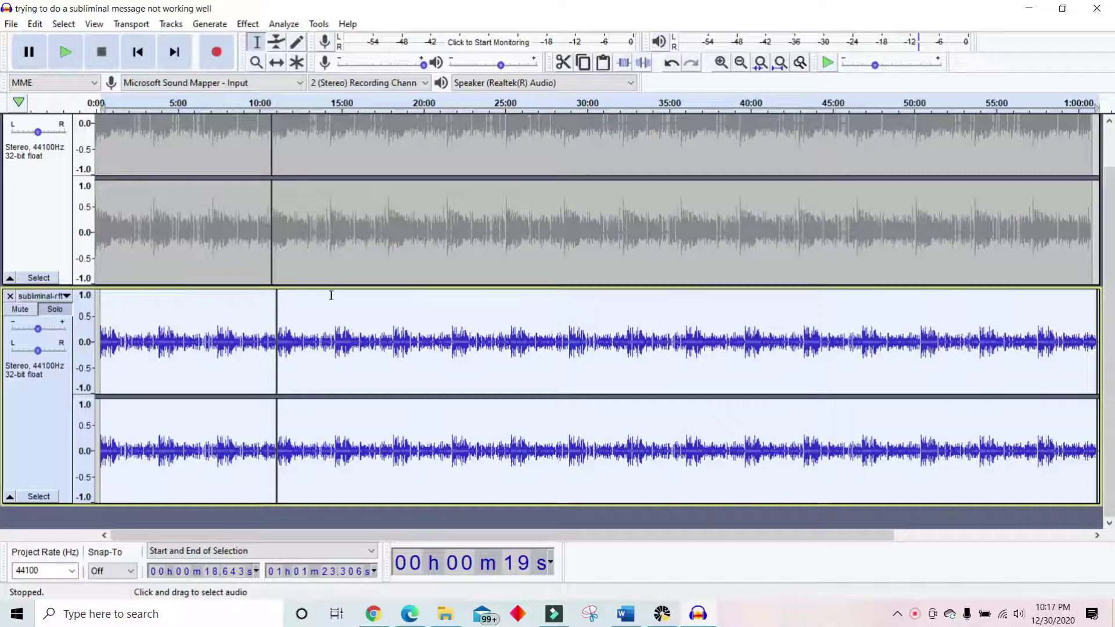
- Play the subliminal-rft copy and stop it
scroll(697, 319, "up", 2)
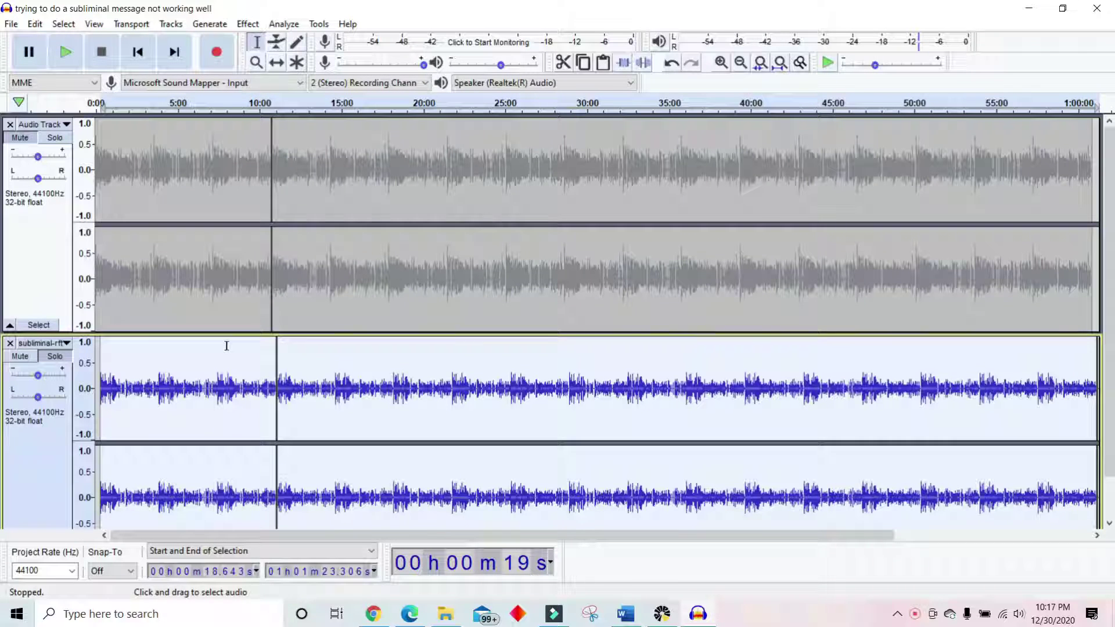
left_click(65, 52)
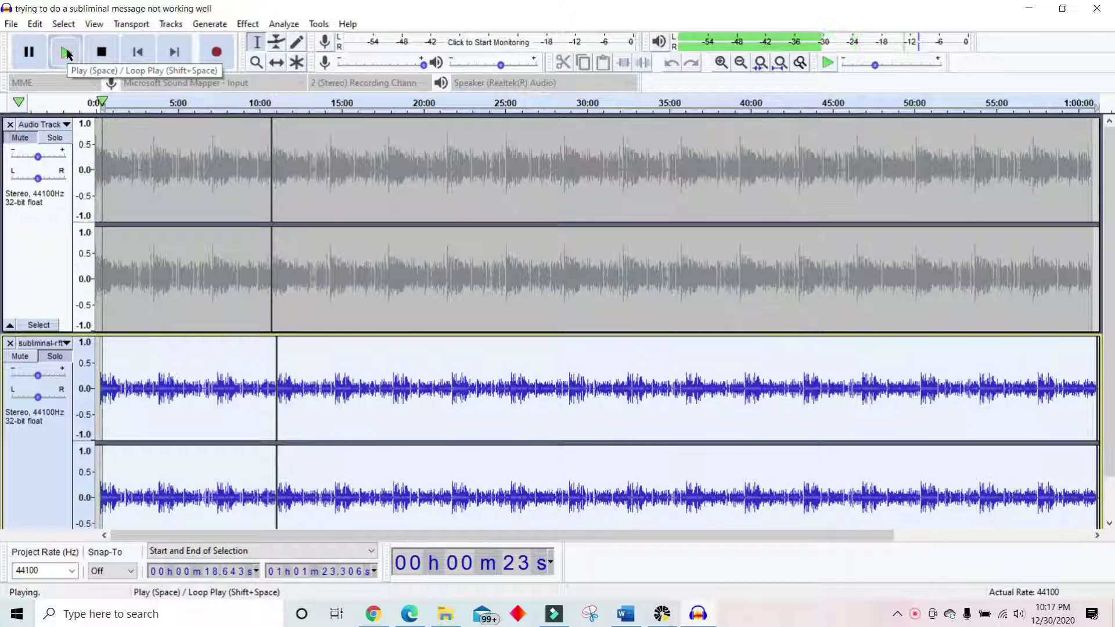
left_click(102, 52)
left_click(65, 52)
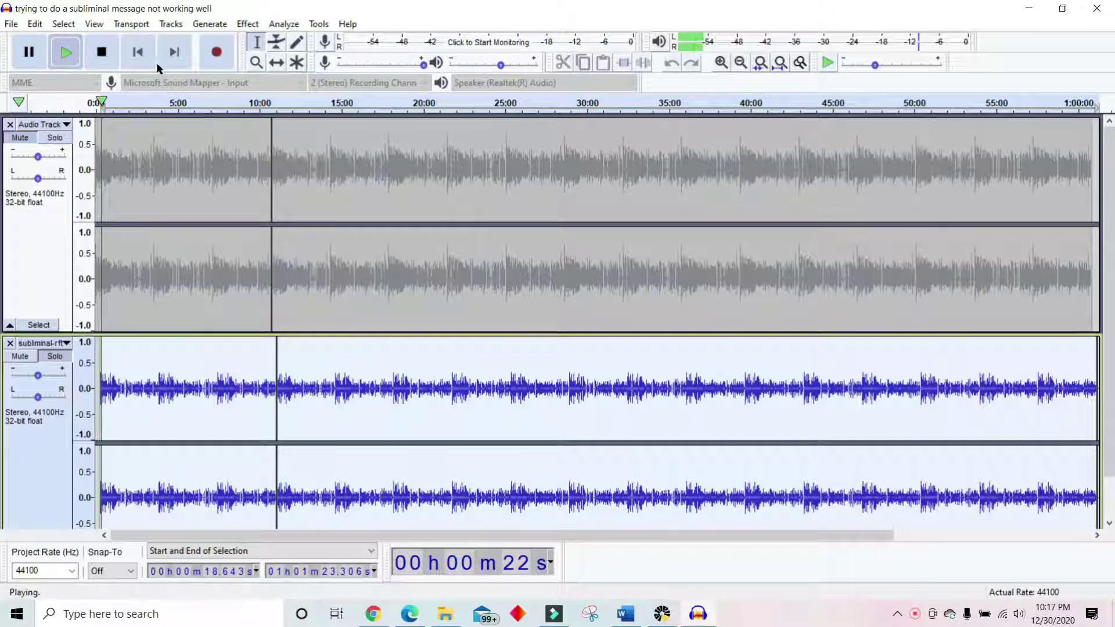
left_click(102, 52)
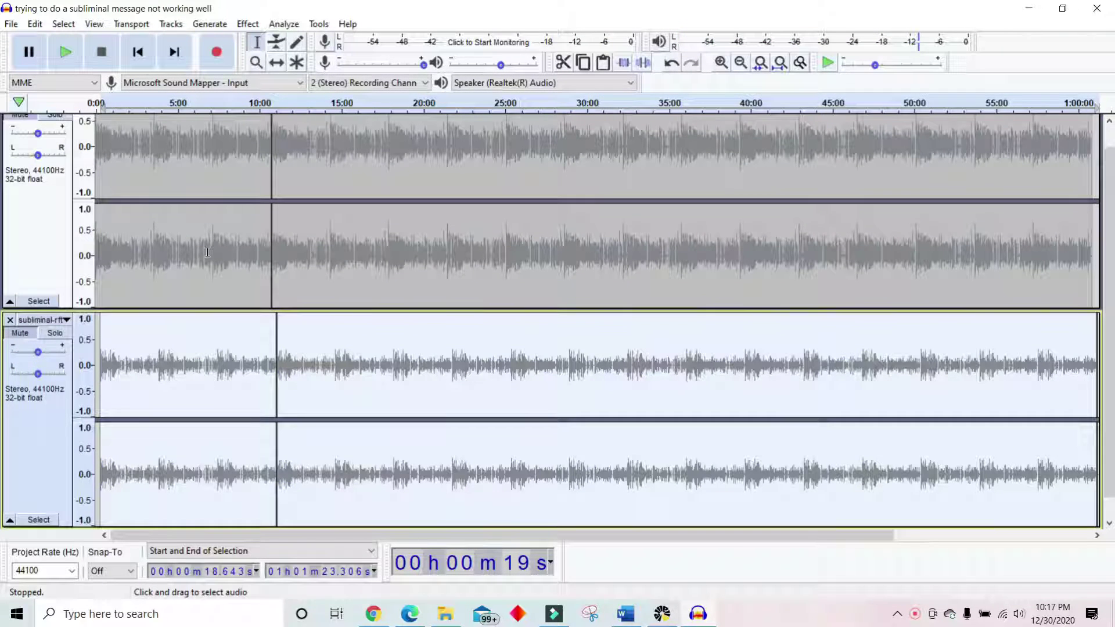
- Select the original Audio Track, play it, and stop playback
left_click(209, 253)
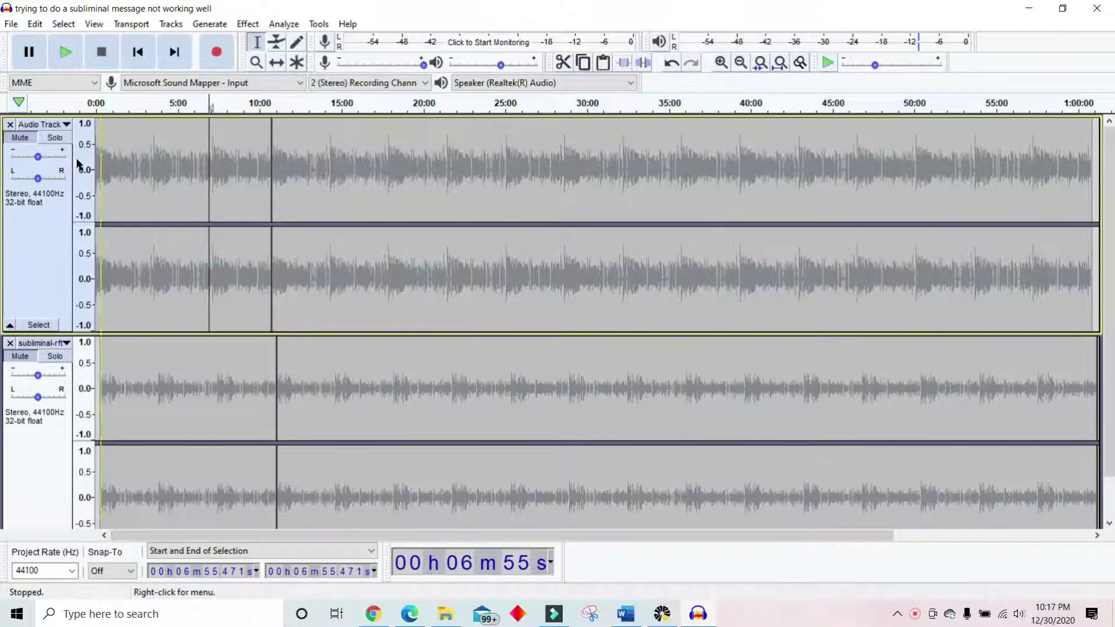
left_click(29, 146)
left_click(67, 53)
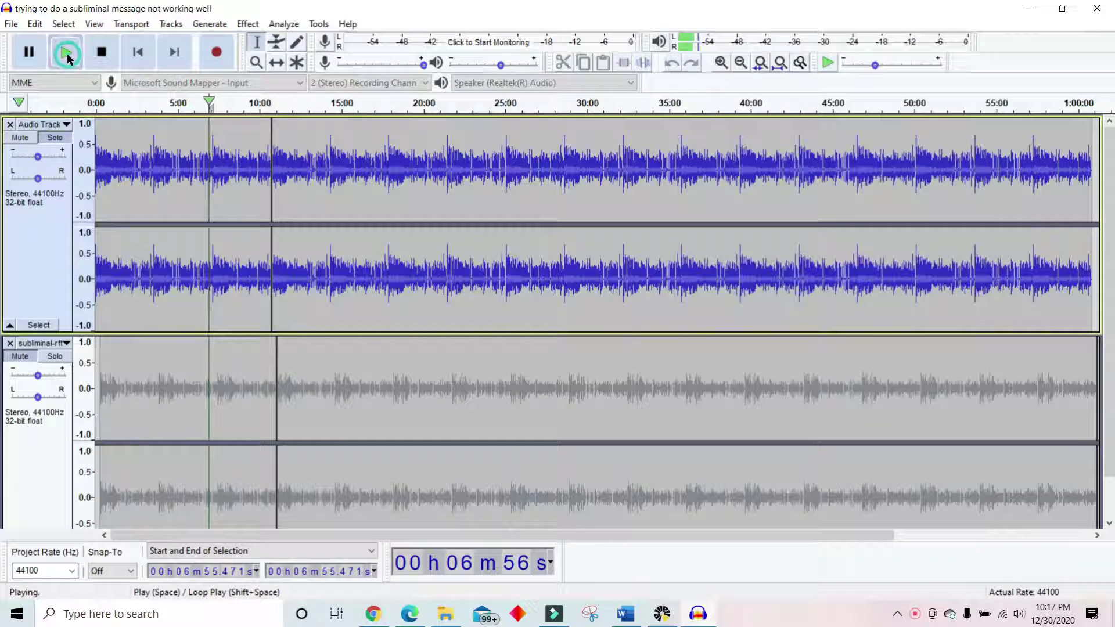
left_click(101, 53)
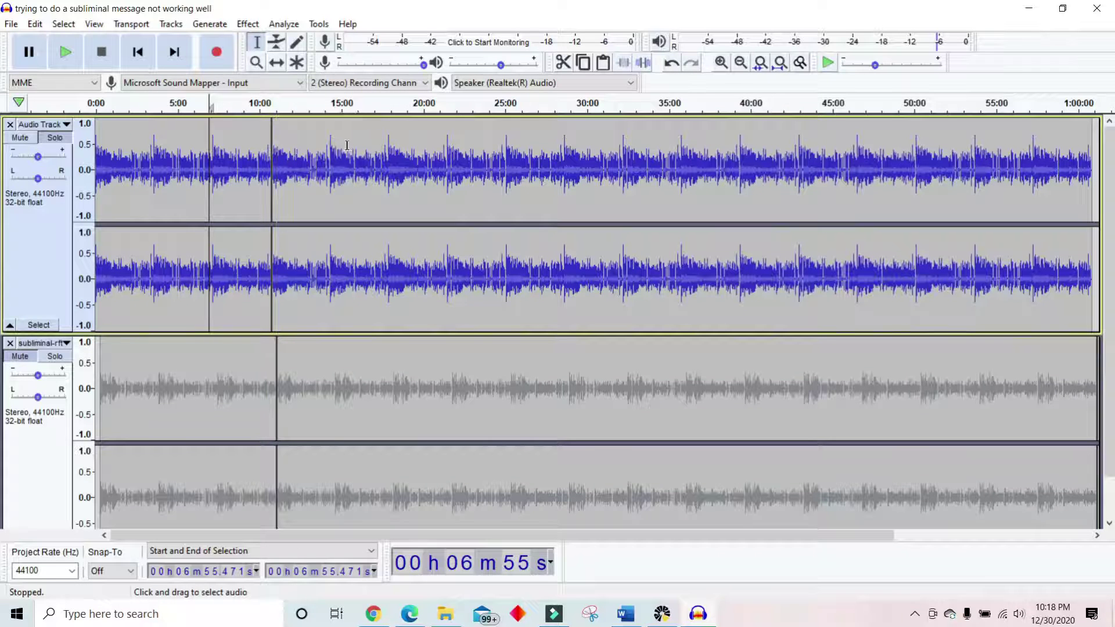
- Open Tools > Nyquist Prompt to view the subliminal code, then return to Chrome
left_click(318, 24)
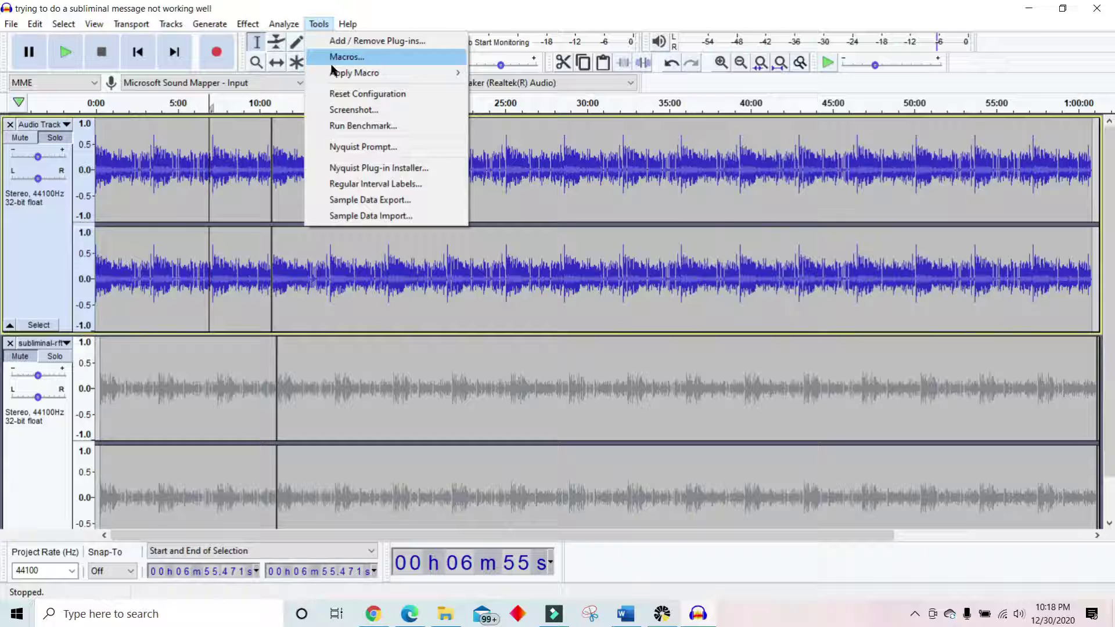
left_click(349, 148)
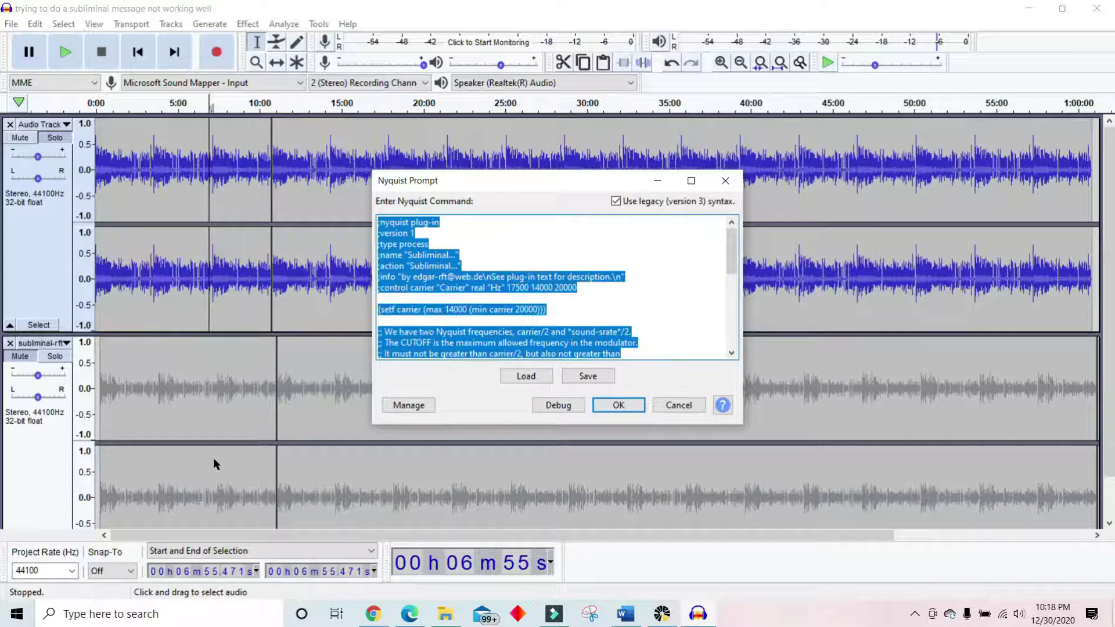
left_click(655, 181)
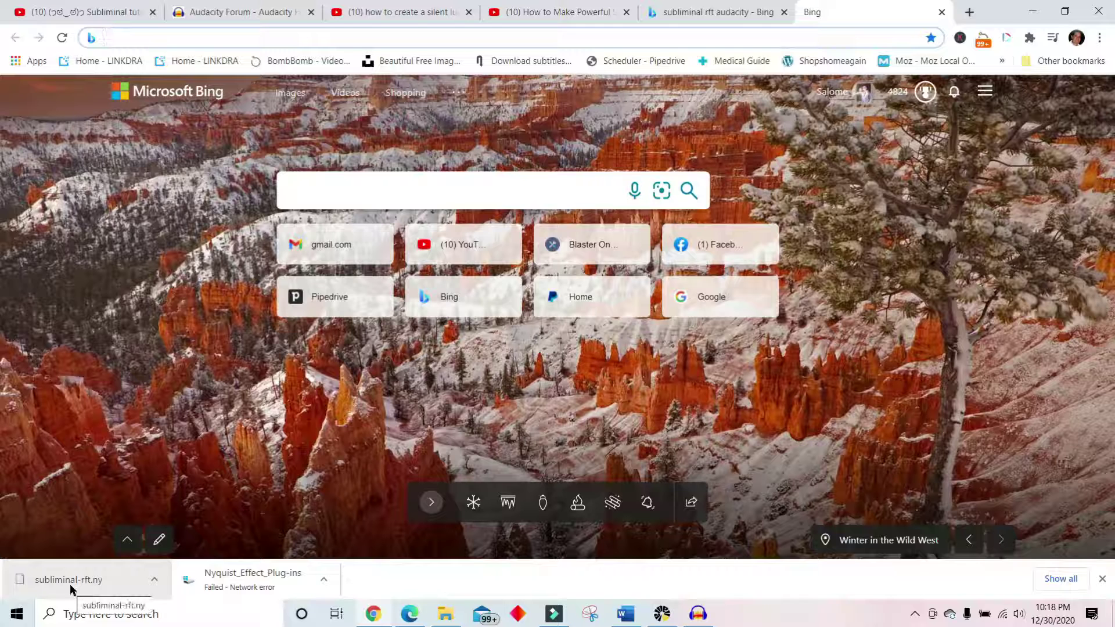
- Open the downloaded subliminal-rft.ny file from Chrome's download bar
left_click_drag(35, 577, 107, 581)
left_click(107, 581)
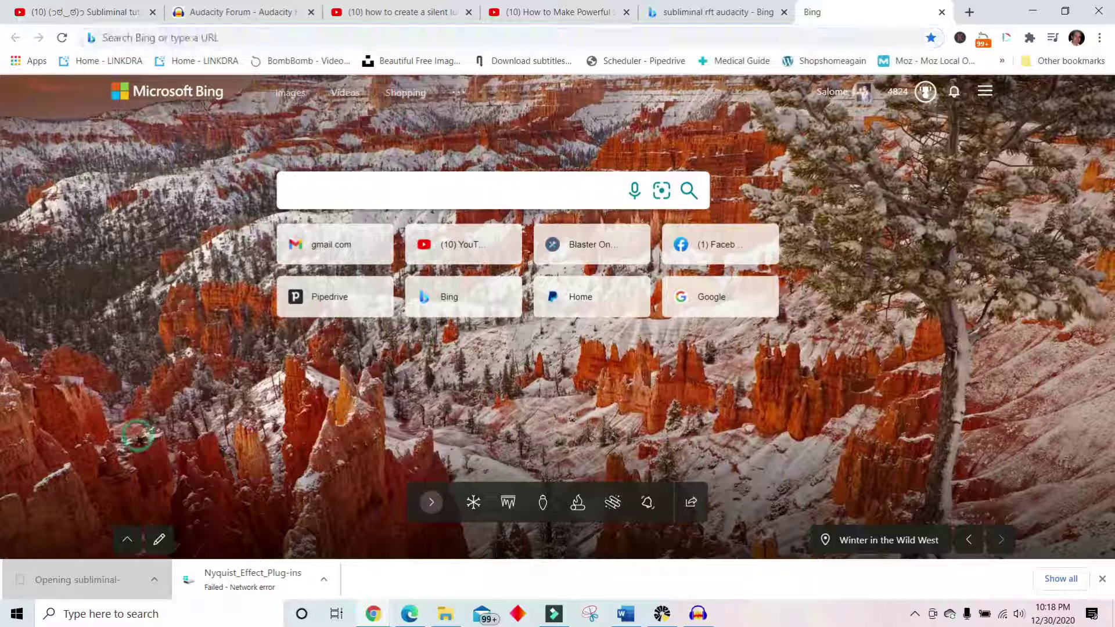
left_click(277, 17)
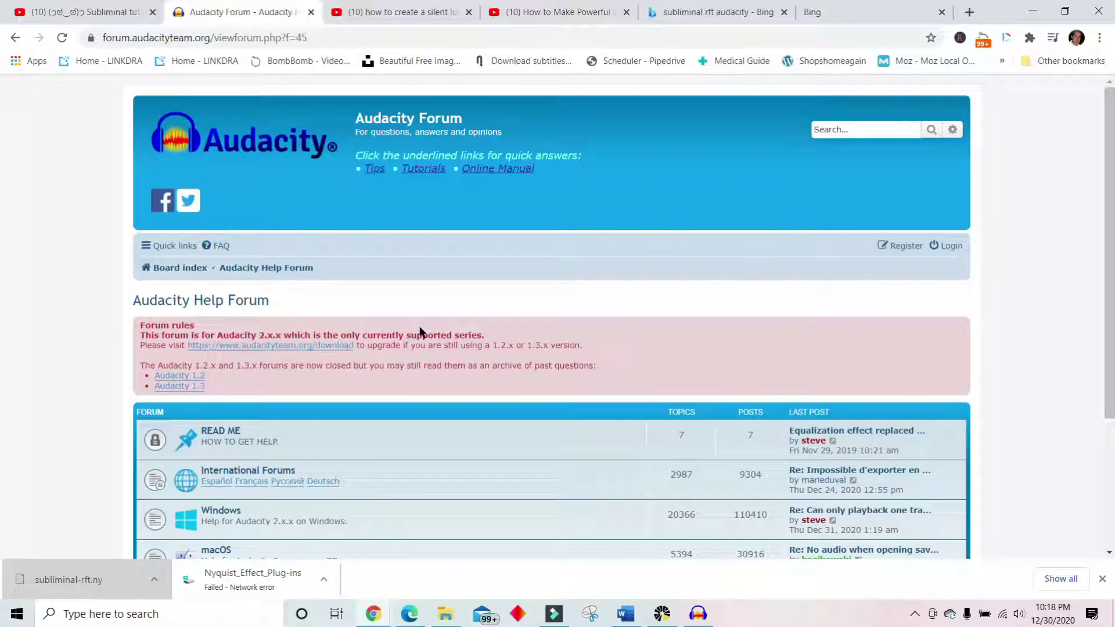
- Search Bing again for 'subliminal rft audacity' and scroll through the results
left_click(843, 11)
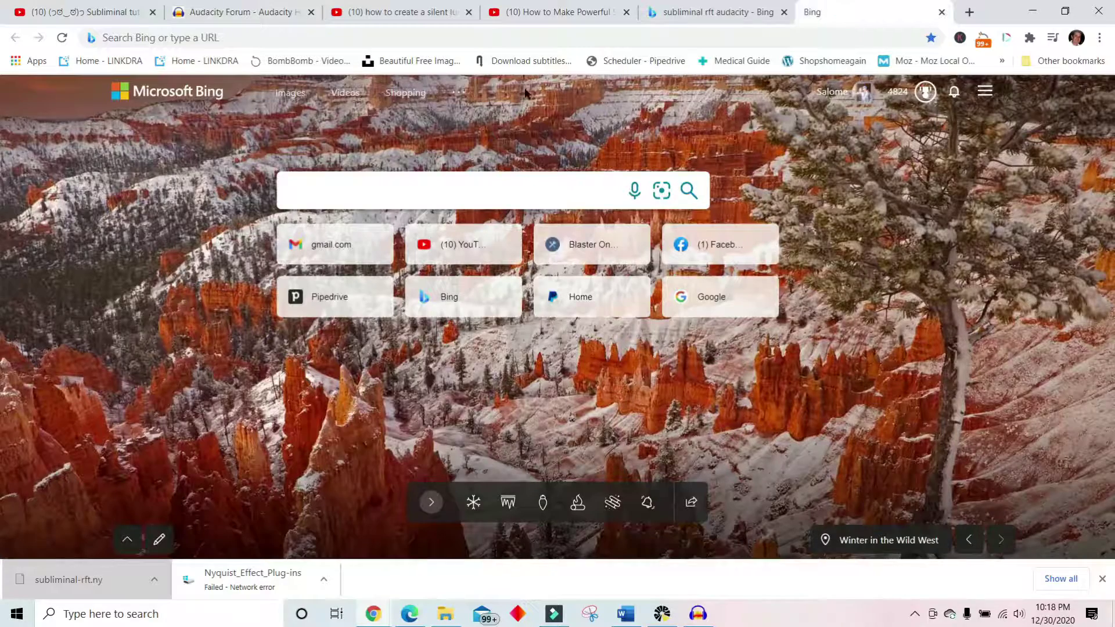
left_click(410, 177)
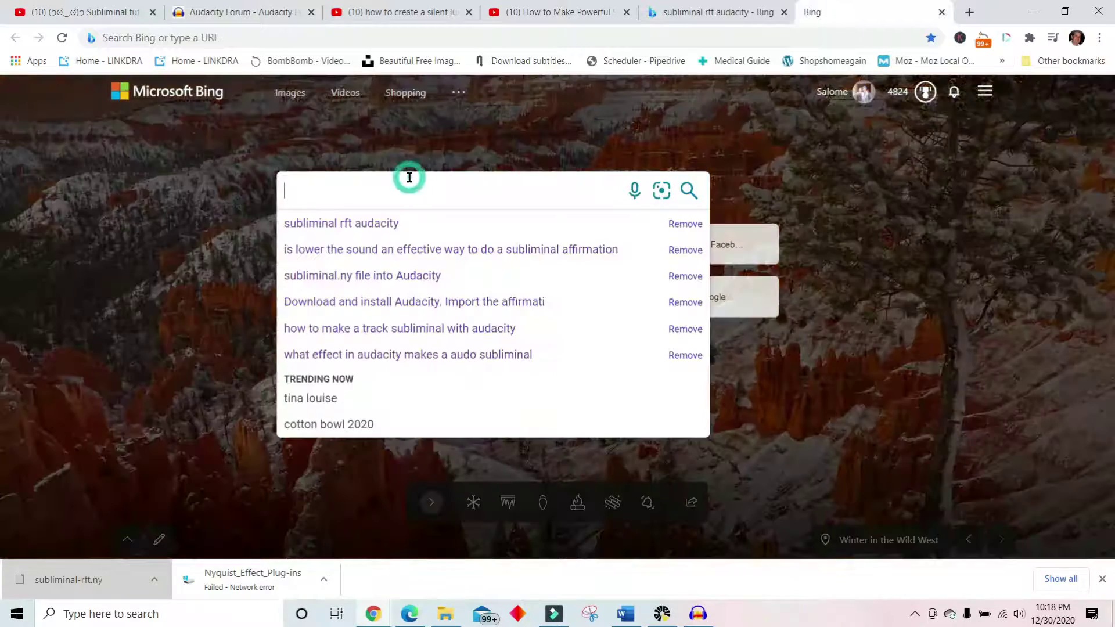
left_click(355, 226)
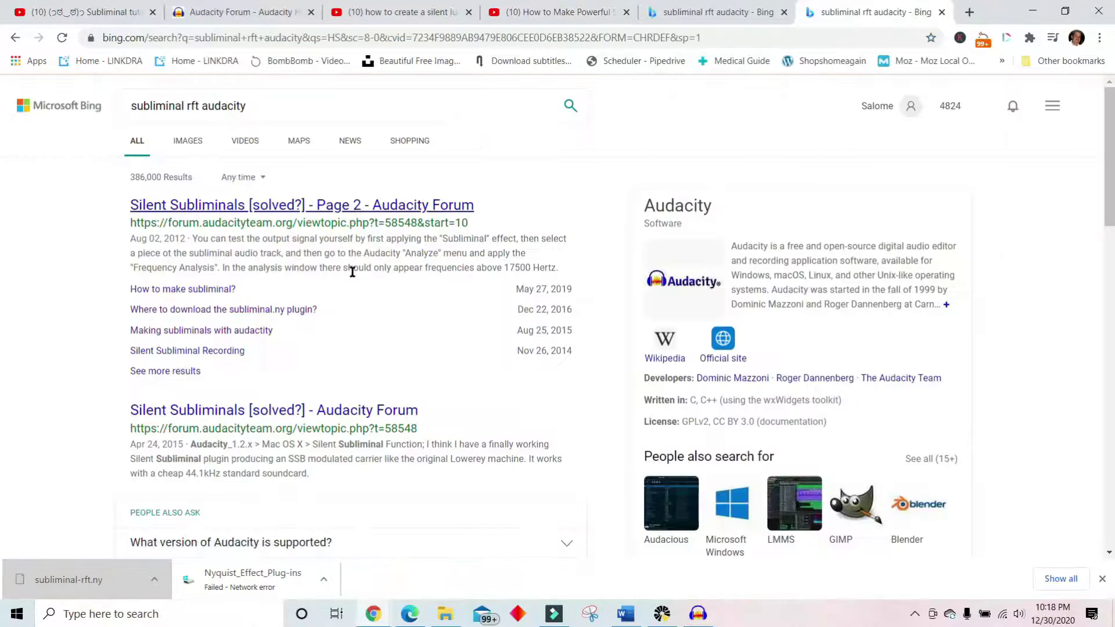
scroll(1112, 167, "down", 2)
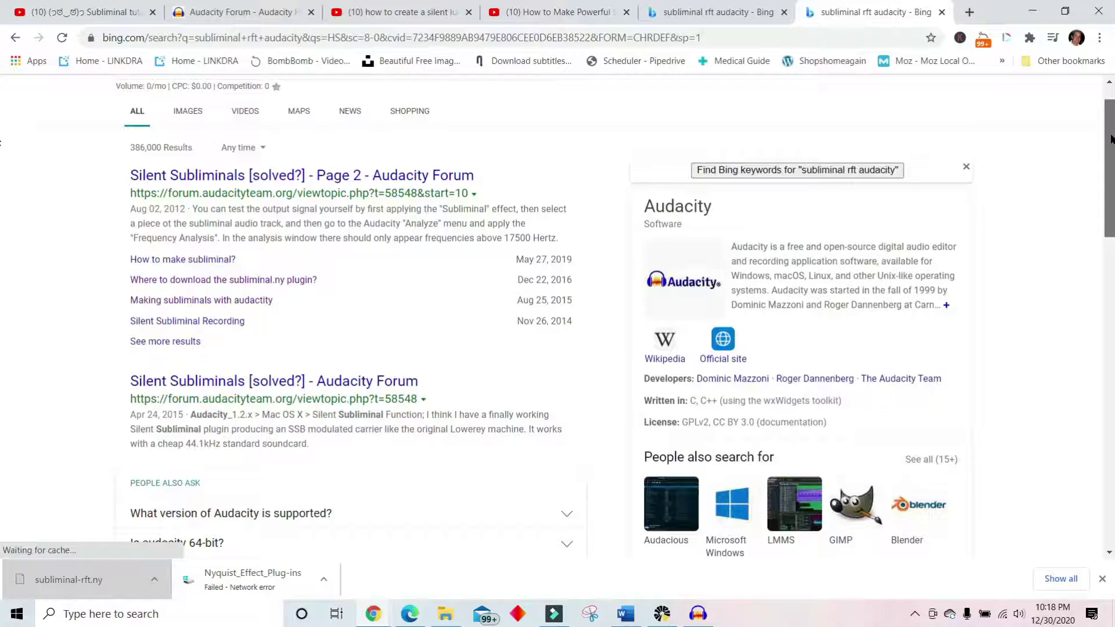
mouse_move(1111, 166)
left_mouse_down()
mouse_move(1111, 233)
mouse_move(1111, 137)
mouse_move(1111, 188)
left_mouse_up()
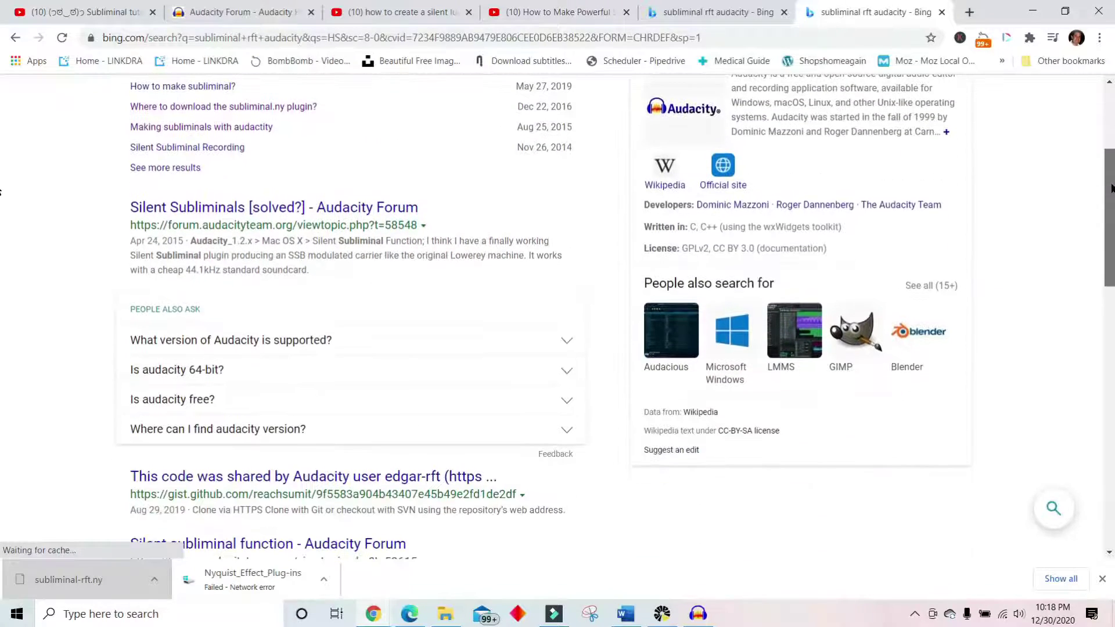
- Read the 'Silent Subliminals [solved?]' forum topic's code and replies, then return to Audacity
left_click(332, 210)
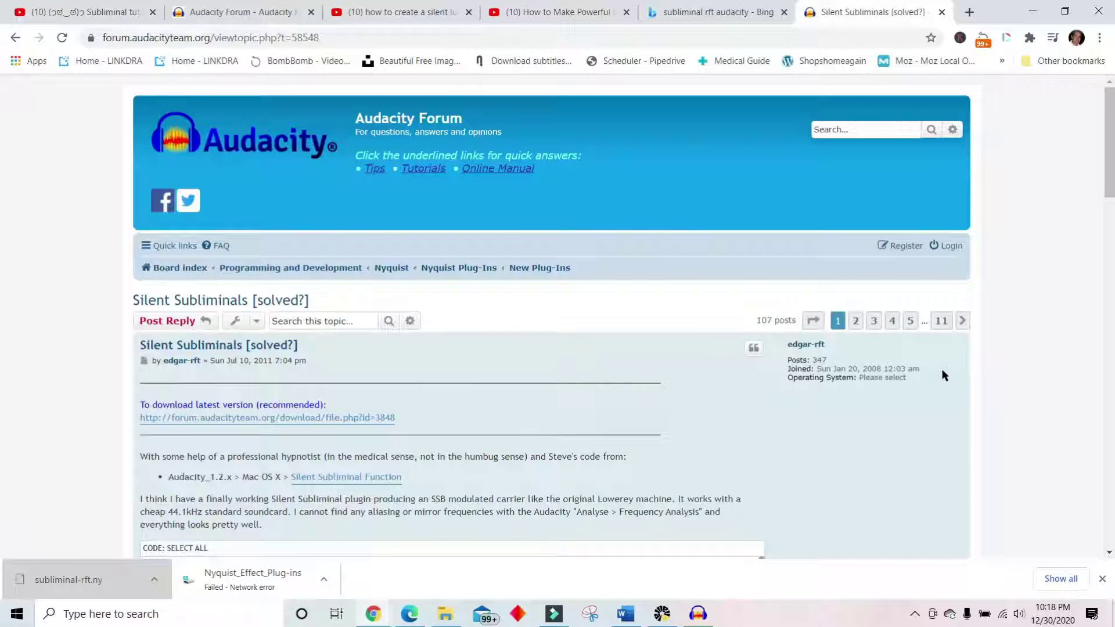
scroll(0, 201, "down", 6)
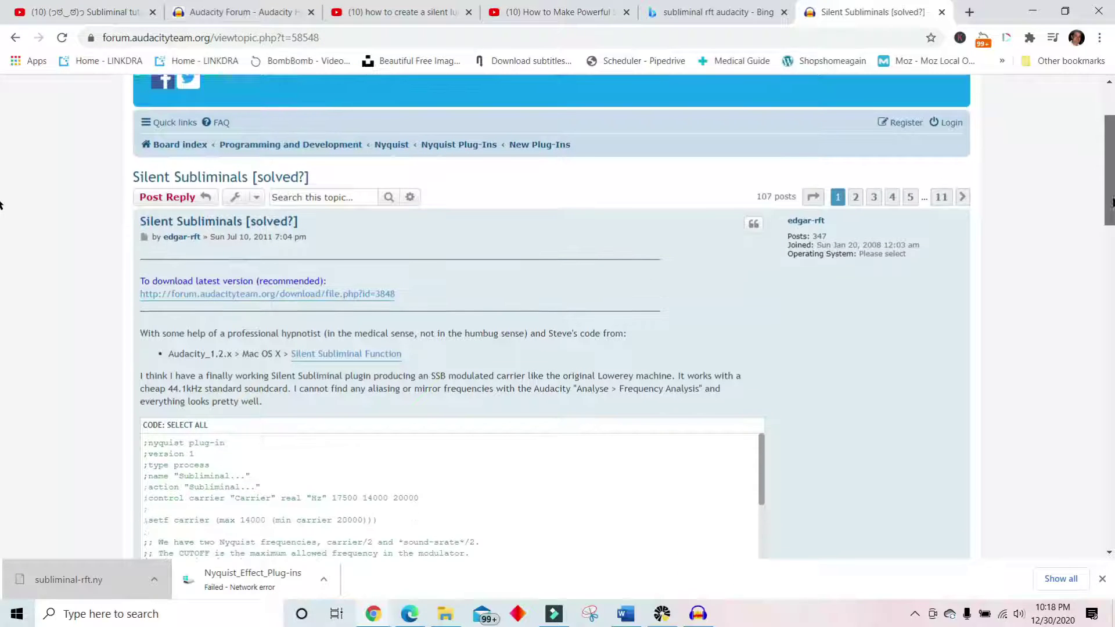
scroll(1, 259, "down", 6)
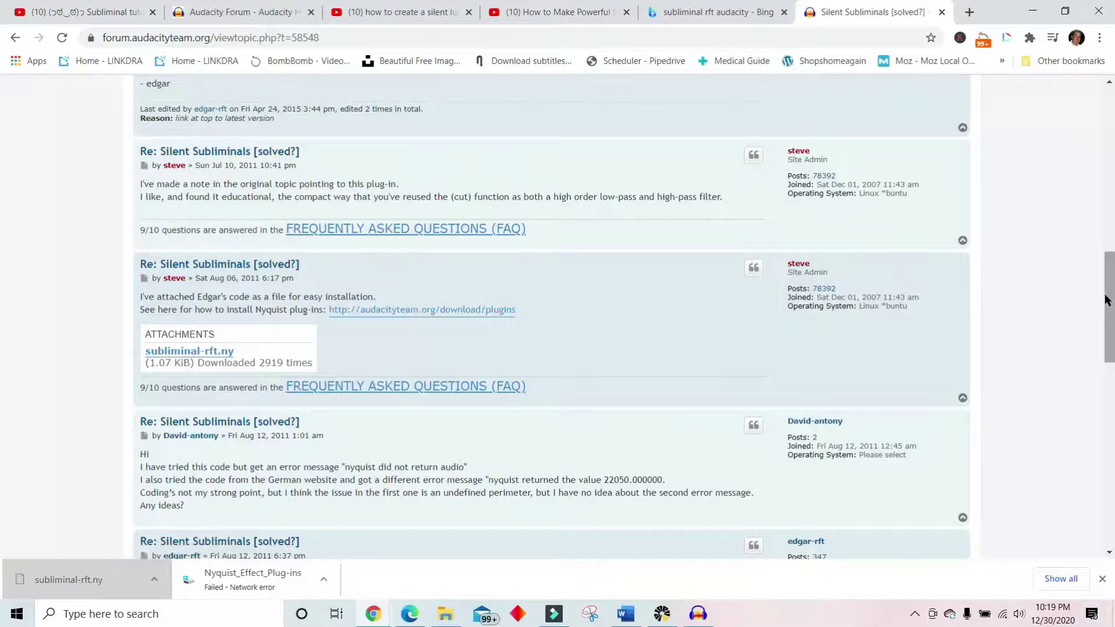
left_click_drag(1107, 299, 1108, 139)
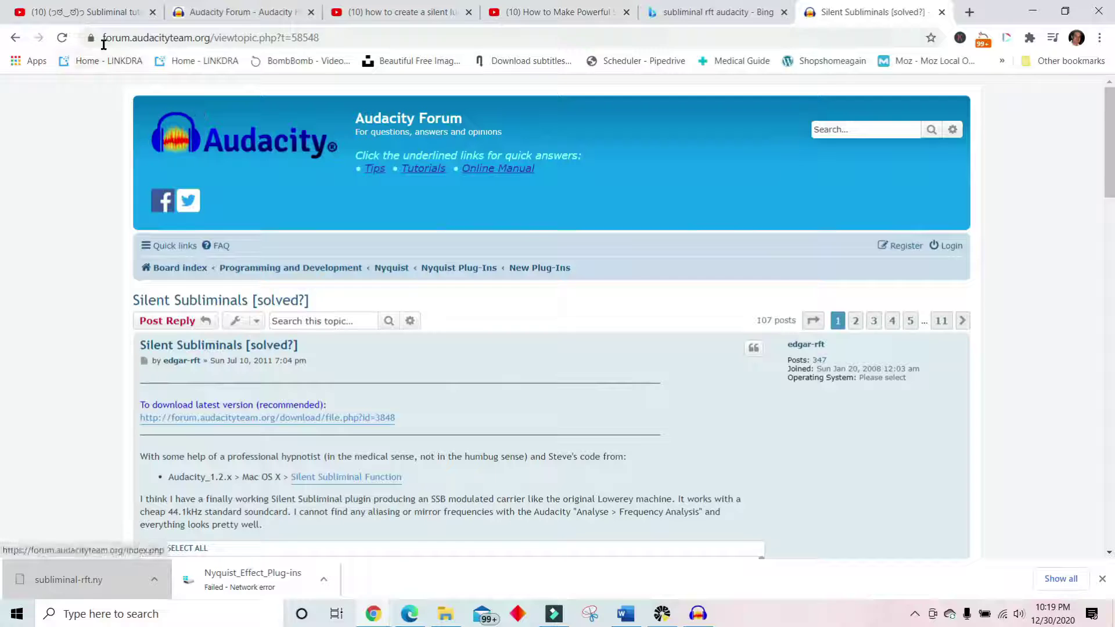
left_click_drag(107, 34, 351, 39)
left_click(351, 38)
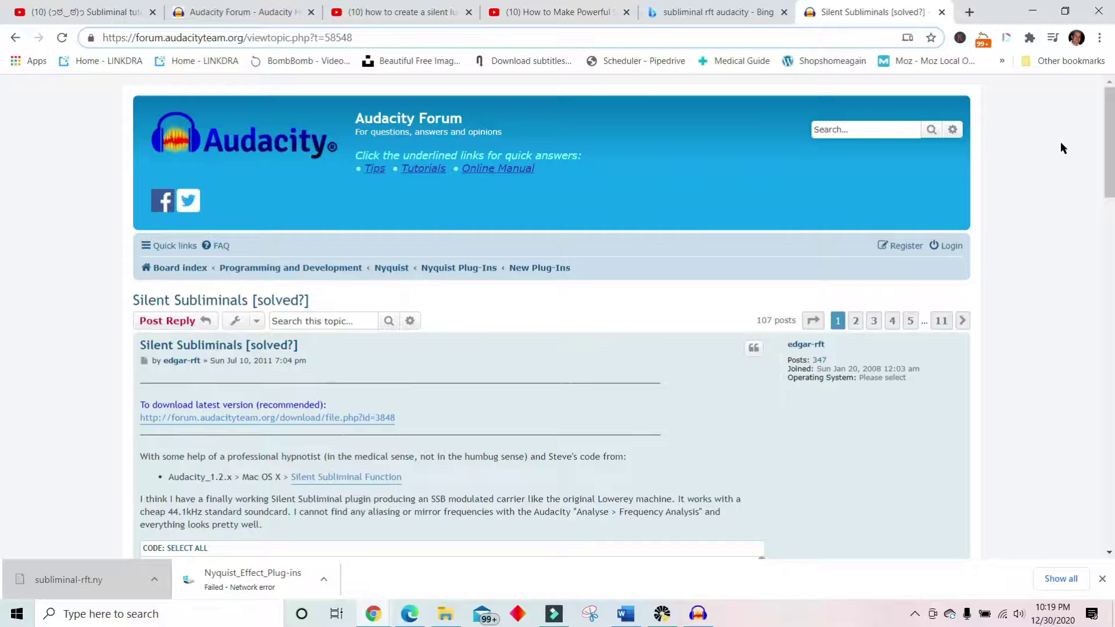
scroll(0, 174, "down", 3)
scroll(2, 232, "down", 10)
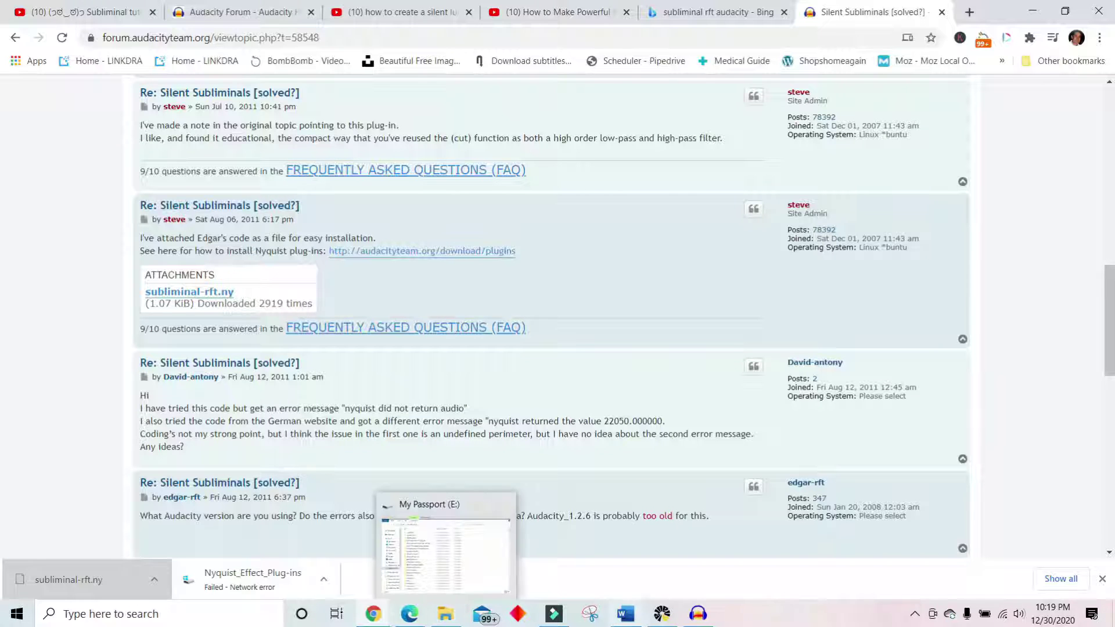
left_click(697, 619)
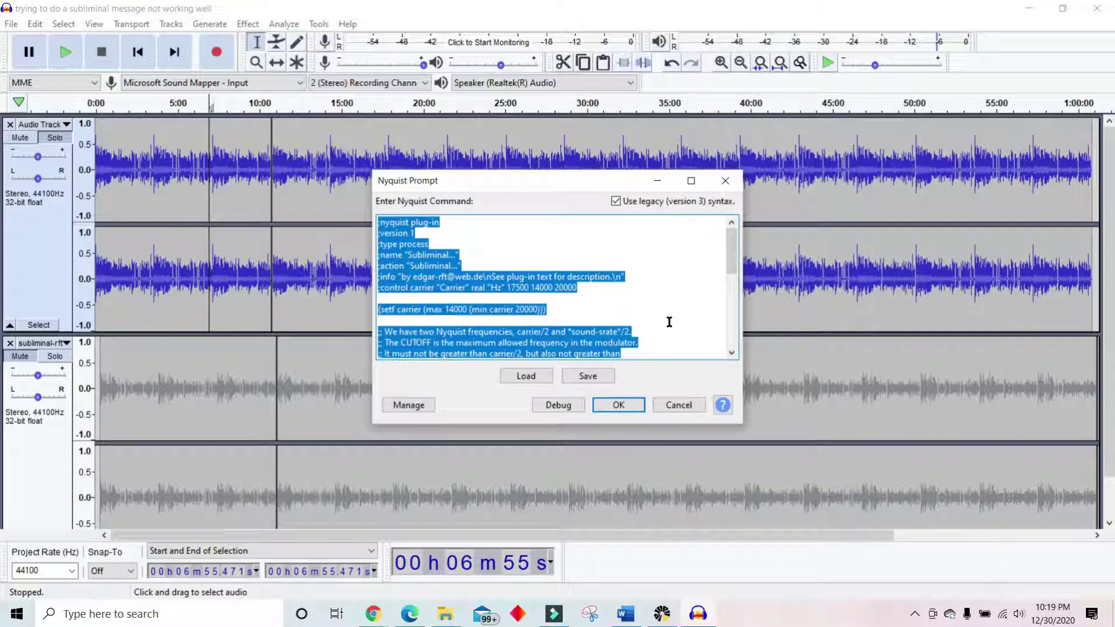
- Close the Nyquist Prompt, join the Audio Track clips at 10:44, and select to the track start
left_click(725, 181)
left_click(414, 159)
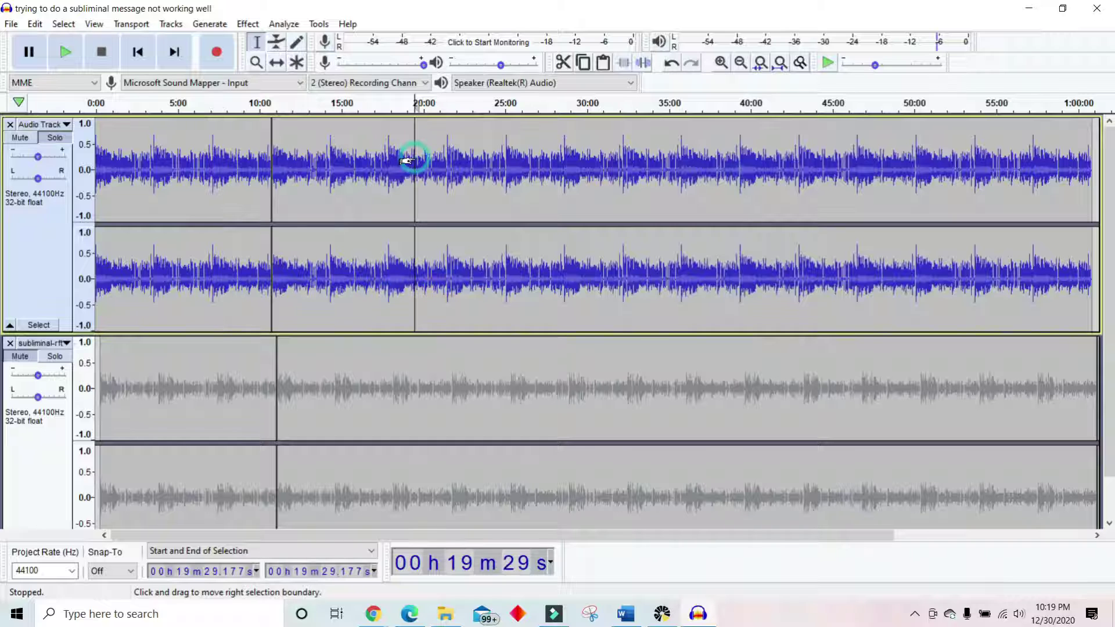
double_click(452, 161)
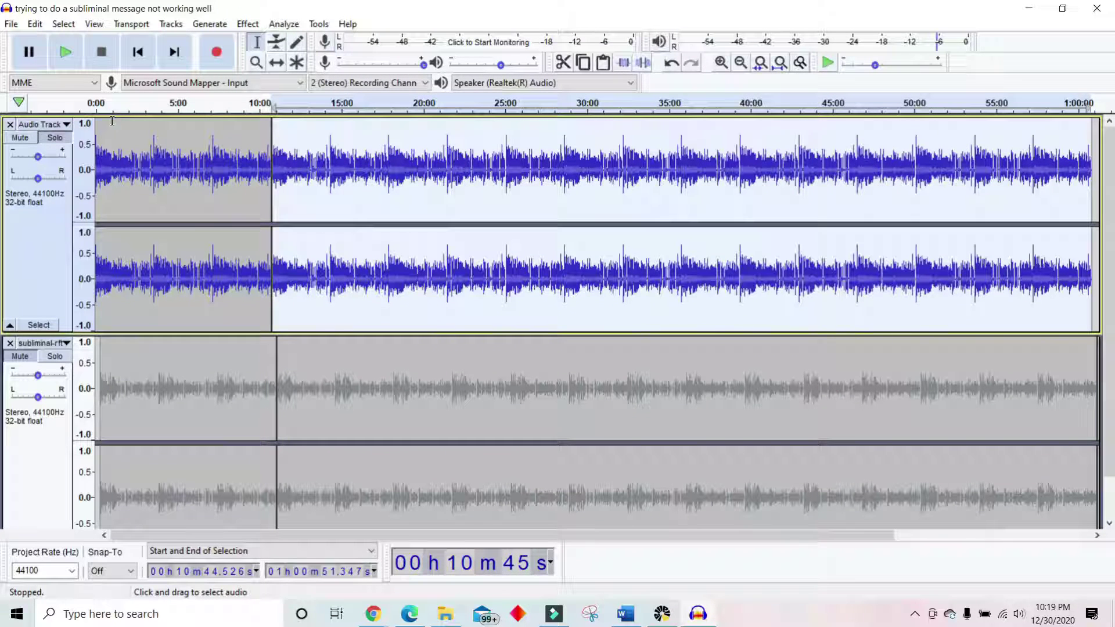
left_click(271, 129)
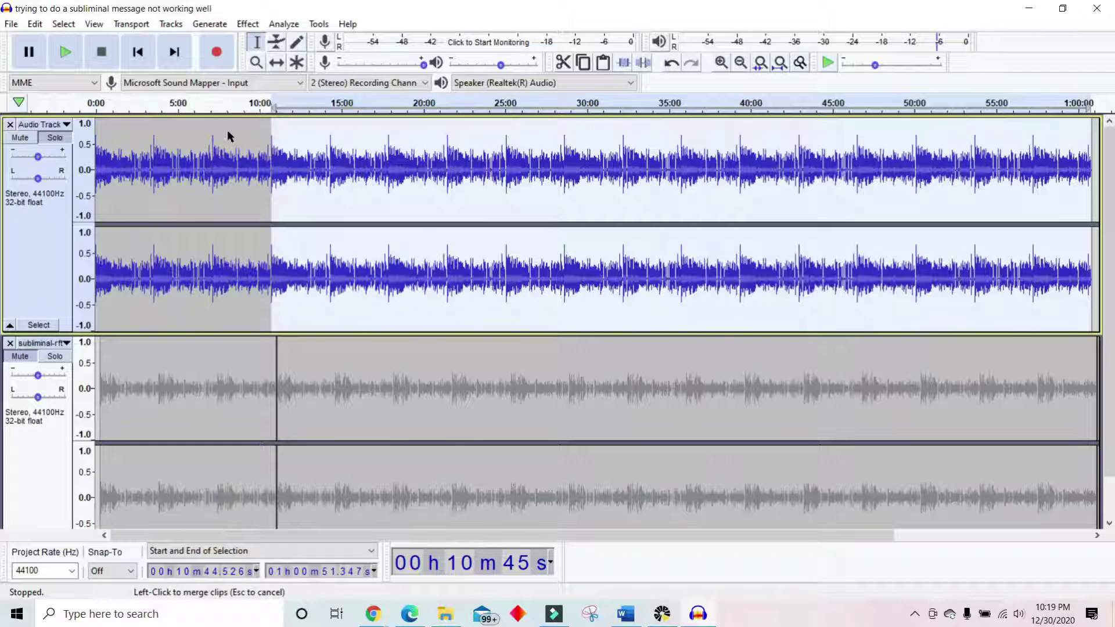
key("shift+Home")
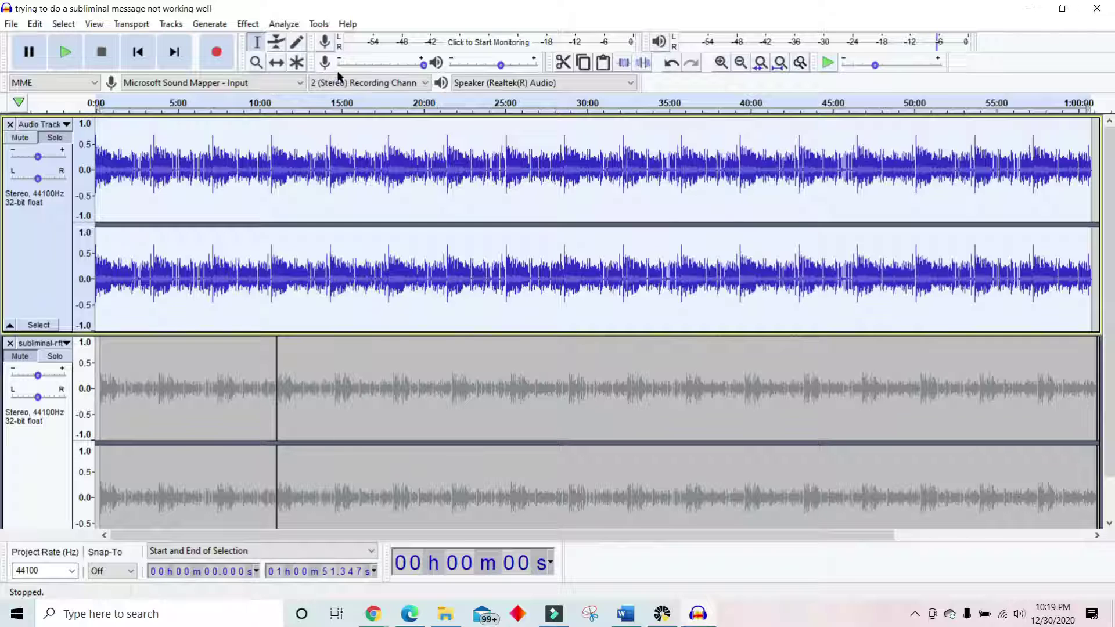
- Run the pasted subliminal code from the Nyquist Prompt, opening Subliminal with a 17500 Hz carrier
left_click(319, 24)
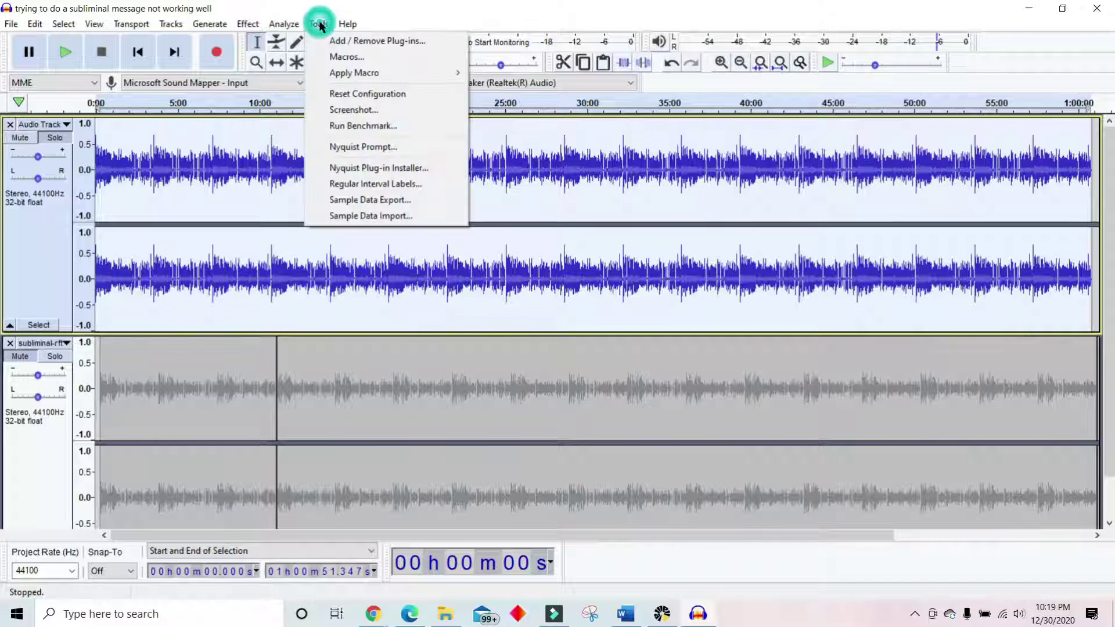
left_click(351, 148)
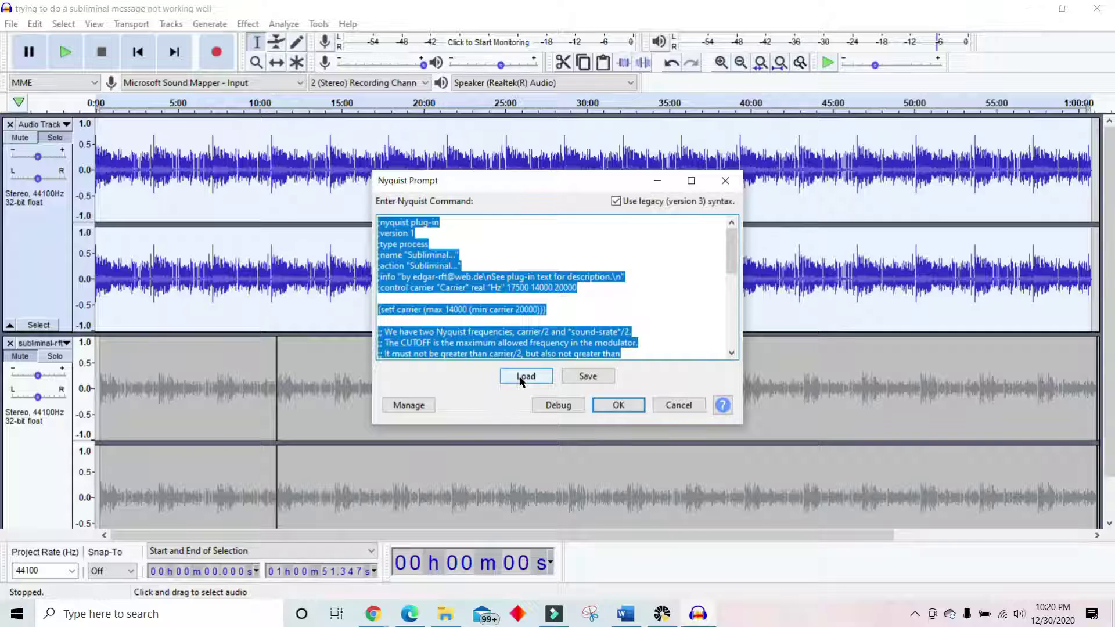
left_click(375, 615)
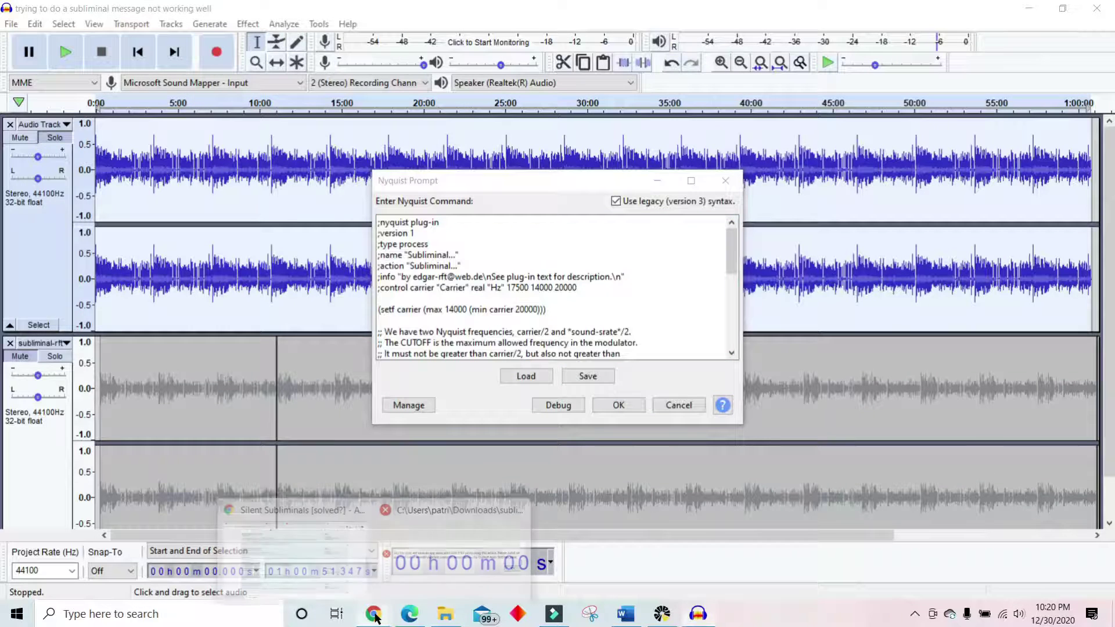
left_click(295, 571)
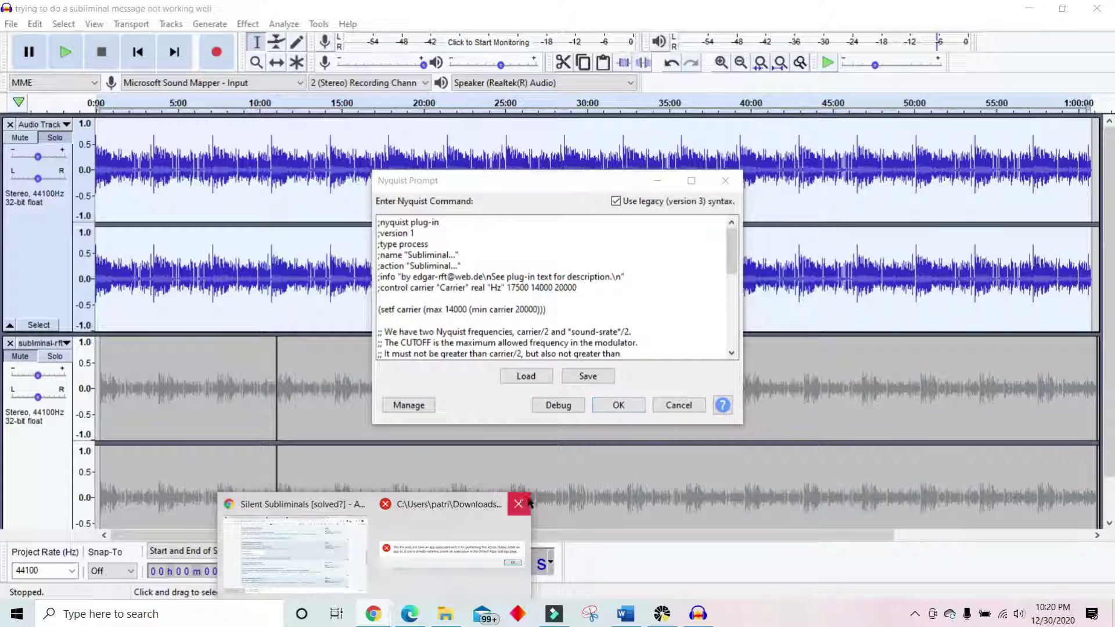
left_click(618, 405)
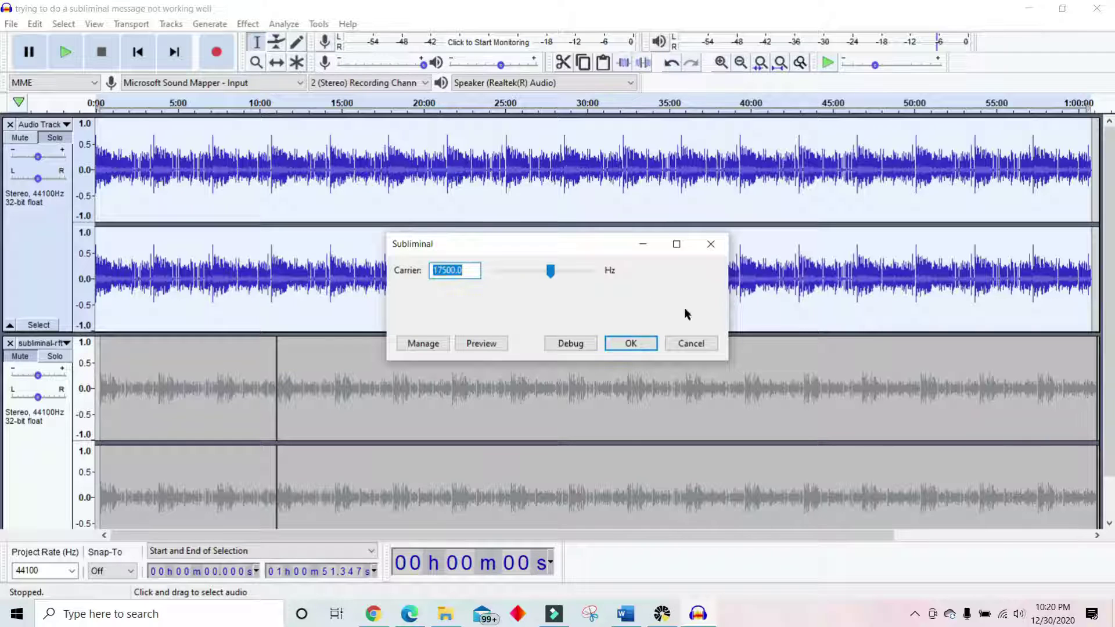
- Close the Subliminal dialog without applying the effect
left_click(710, 244)
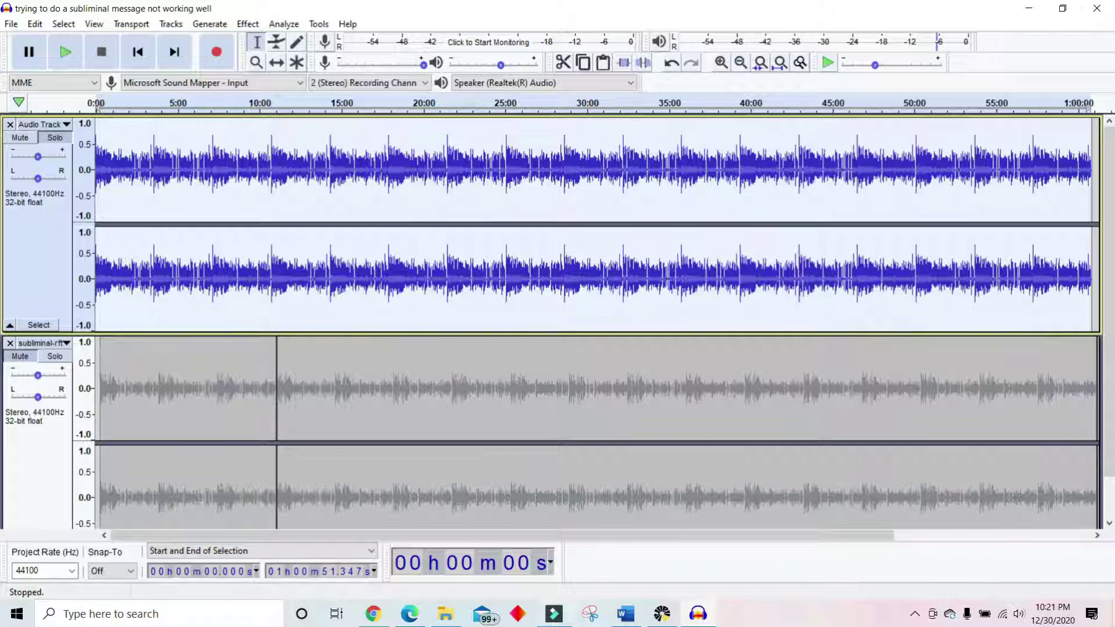
- Switch to the empty Filmora9 editor from the taskbar
left_click(553, 621)
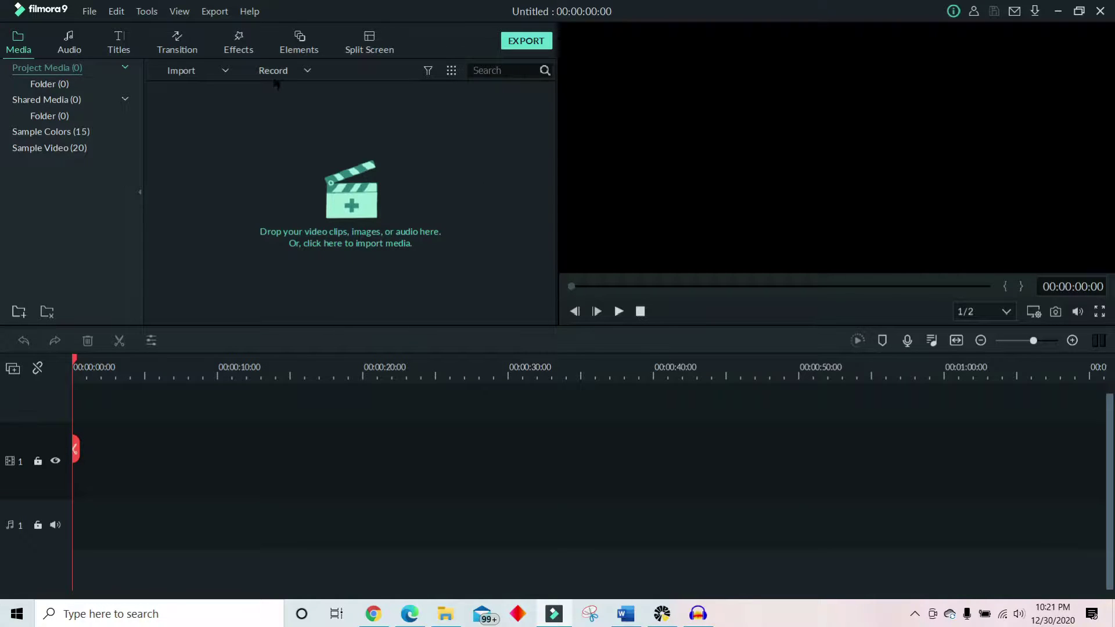
- Show Filmora9's Record options: webcam, PC screen, and voiceover
left_click(282, 76)
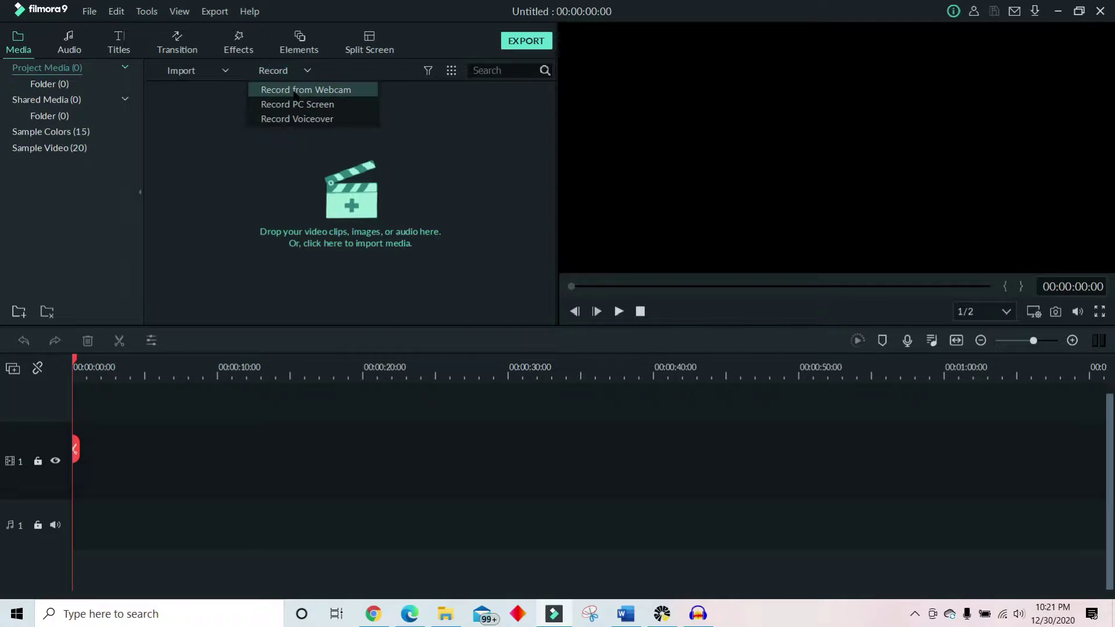